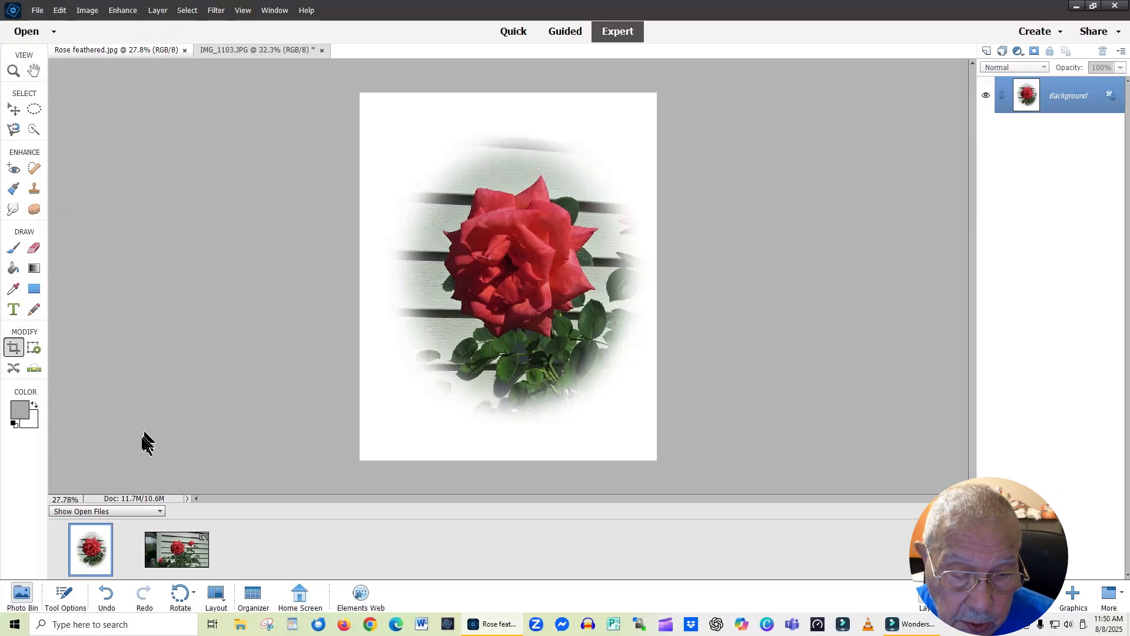
In IMG_1103.JPG, draw an unfeathered elliptical marquee selection around the large central rose and some leaves below it.
{"action": "left_click", "coordinate": [165, 541]}
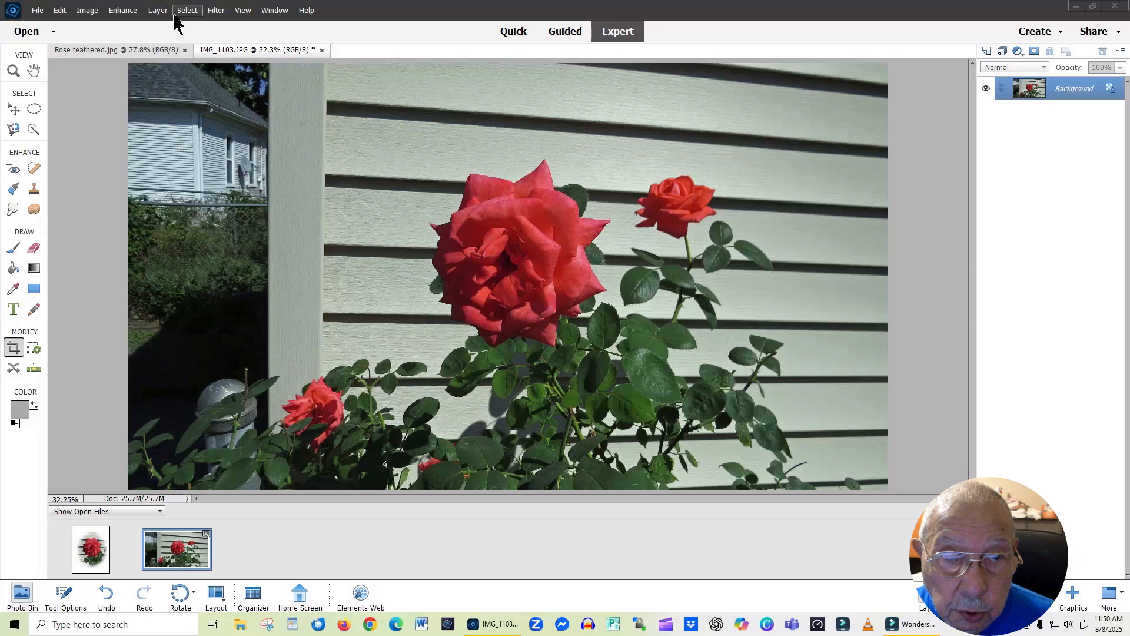
{"action": "left_click", "coordinate": [30, 106]}
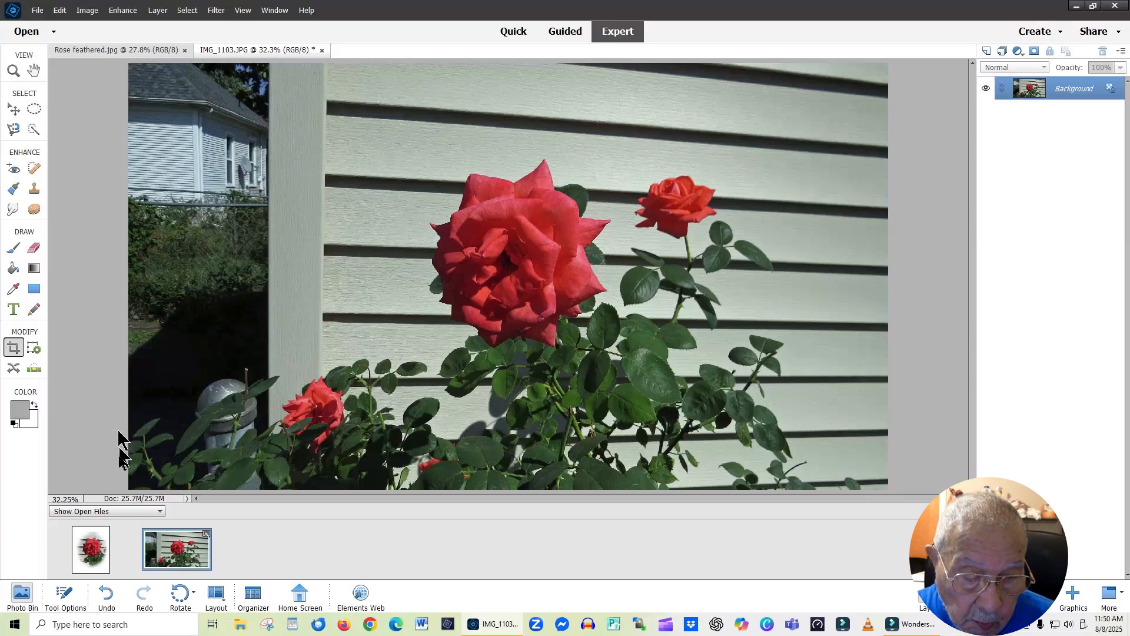
{"action": "left_click", "coordinate": [35, 109]}
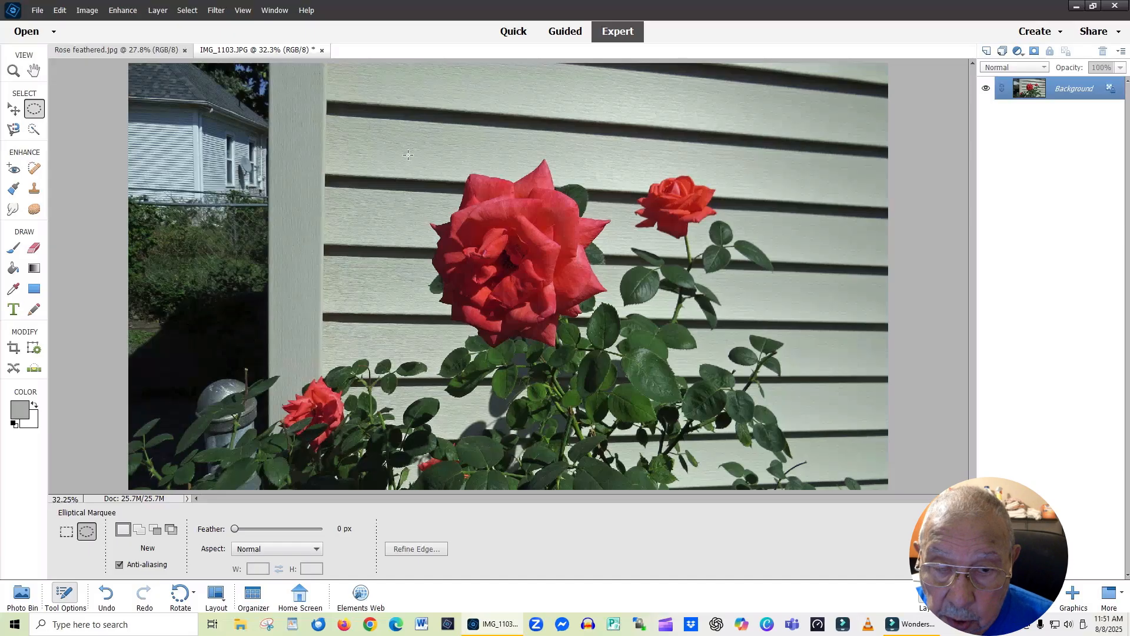
{"action": "left_click_drag", "start_coordinate": [407, 155], "coordinate": [644, 425]}
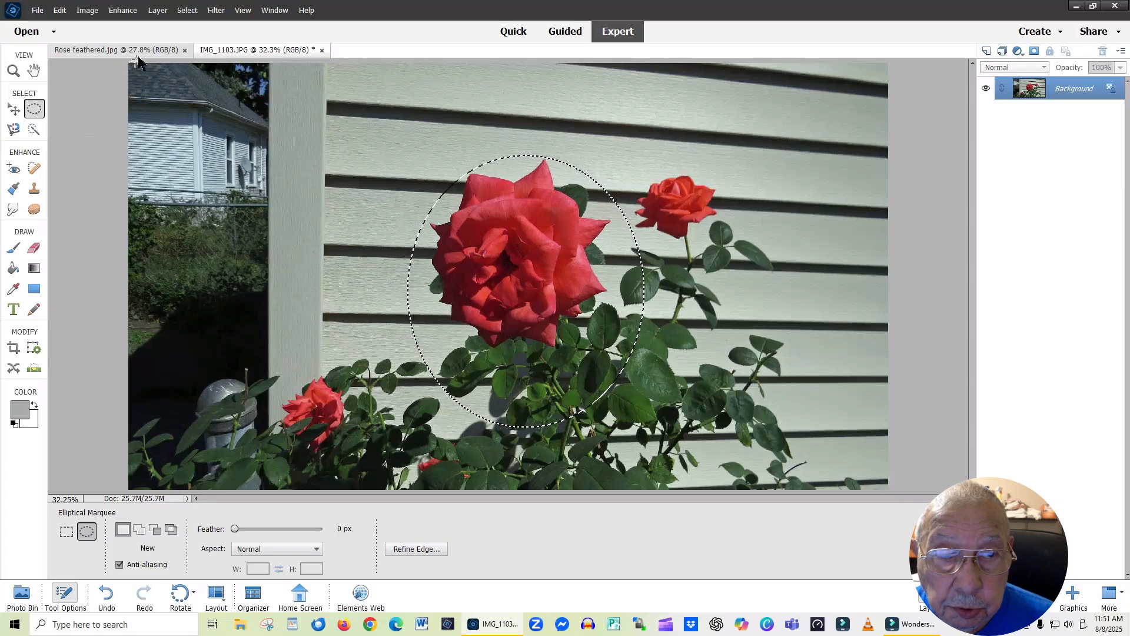
Transform the elliptical selection, moving it up around the large rose and scaling it proportionally to about 93%.
{"action": "left_click", "coordinate": [187, 10]}
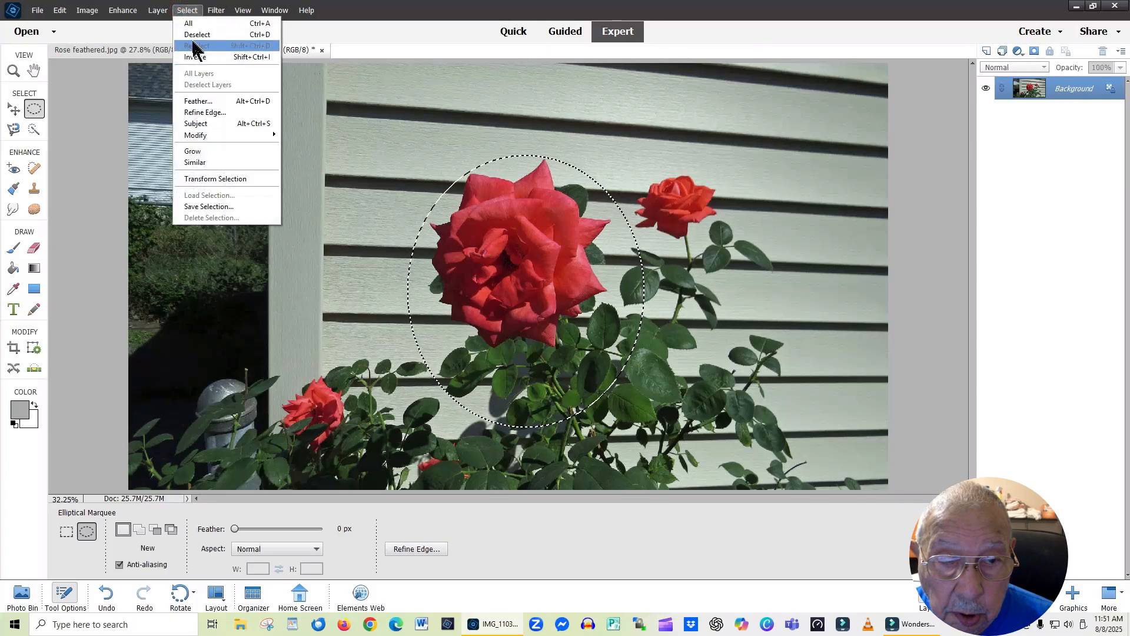
{"action": "left_click", "coordinate": [210, 180]}
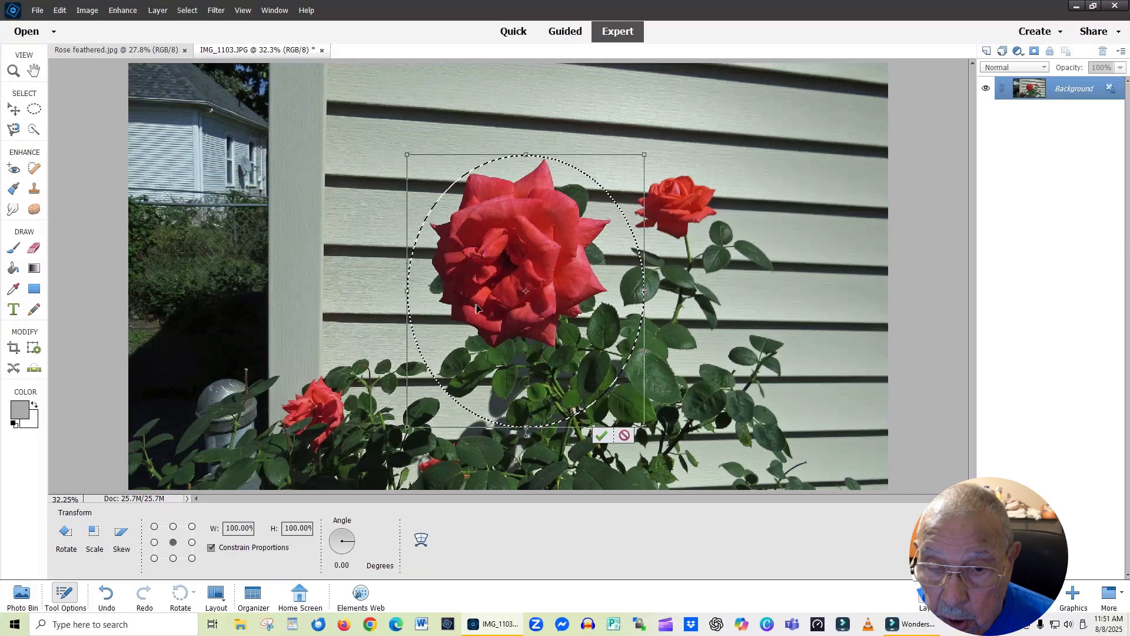
{"action": "left_click_drag", "start_coordinate": [518, 306], "coordinate": [508, 260]}
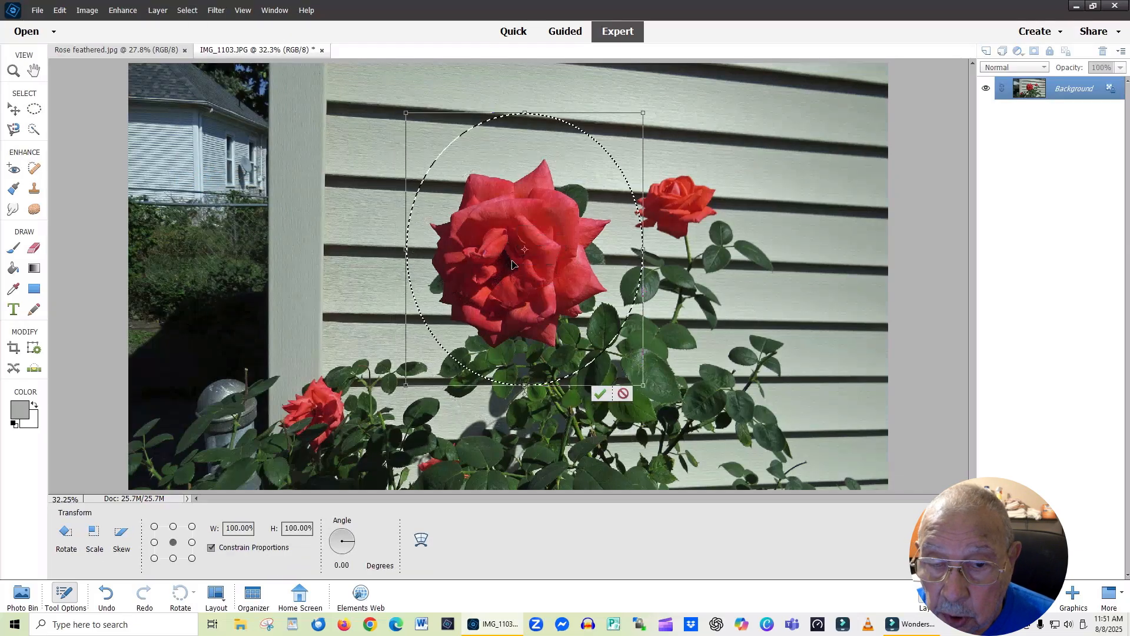
{"action": "left_click_drag", "start_coordinate": [489, 302], "coordinate": [558, 359]}
{"action": "left_click_drag", "start_coordinate": [550, 298], "coordinate": [486, 262]}
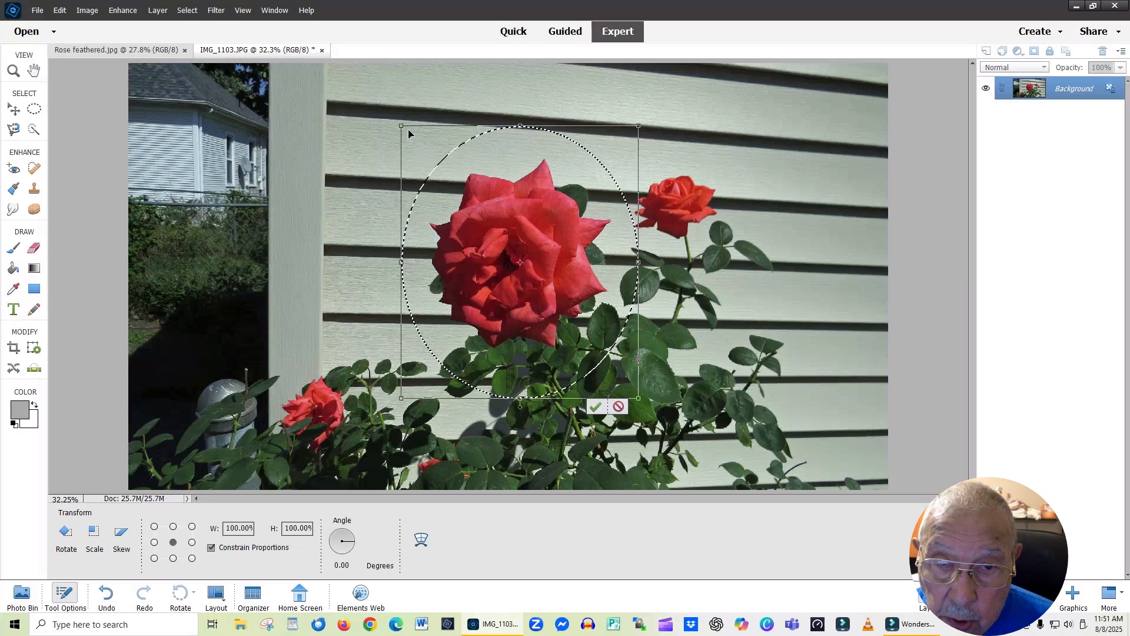
{"action": "left_click_drag", "start_coordinate": [401, 126], "coordinate": [418, 143]}
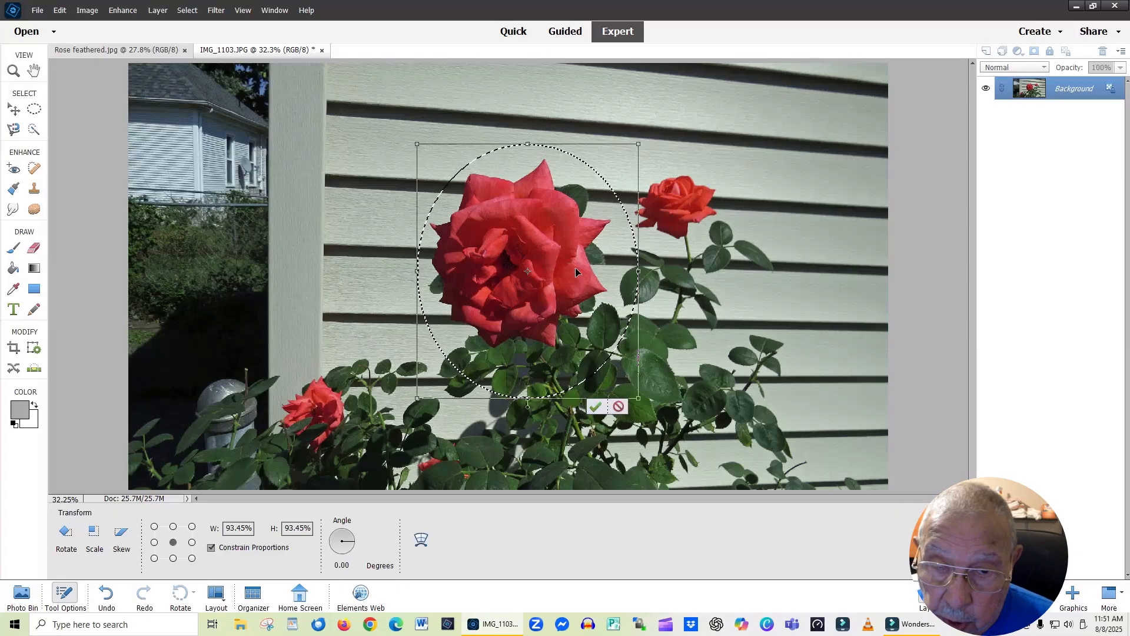
Nudge the selection outline slightly left and up to centre it on the large rose, and apply the transformation.
{"action": "key", "text": "Left"}
{"action": "key", "text": "Left"}
{"action": "key", "text": "Left"}
{"action": "key", "text": "Left"}
{"action": "key", "text": "Left"}
{"action": "key", "text": "Left"}
{"action": "key", "text": "Left"}
{"action": "key", "text": "Left"}
{"action": "key", "text": "Left"}
{"action": "key", "text": "Left"}
{"action": "key", "text": "Left"}
{"action": "key", "text": "Left"}
{"action": "key", "text": "Left"}
{"action": "key", "text": "Left"}
{"action": "key", "text": "Left"}
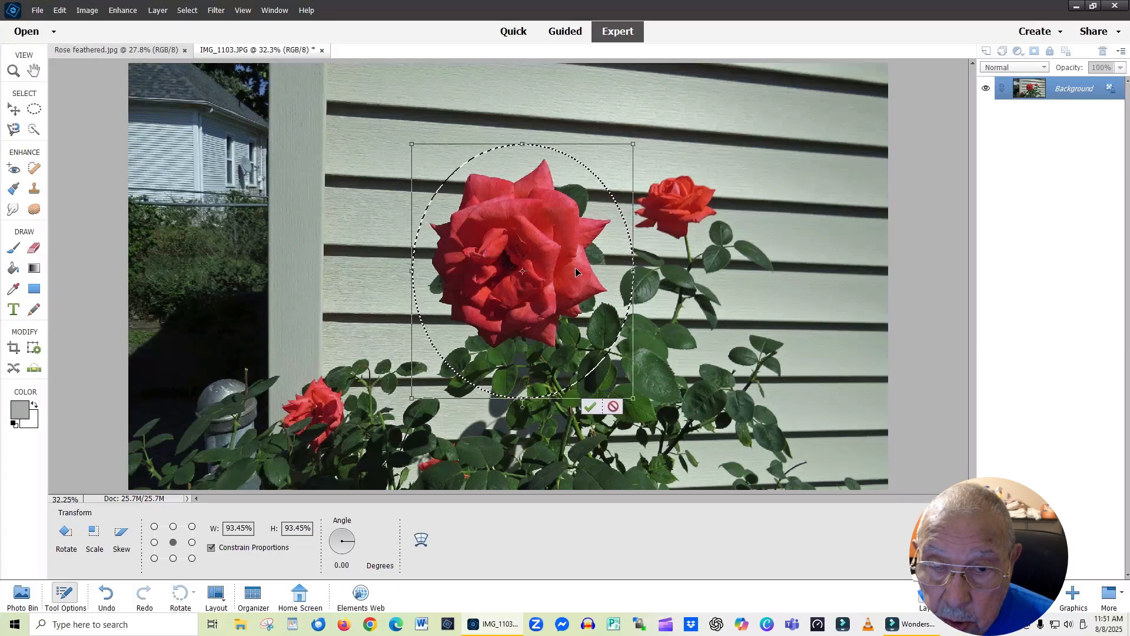
{"action": "key", "text": "Up"}
{"action": "key", "text": "Up"}
{"action": "key", "text": "Up"}
{"action": "key", "text": "Up"}
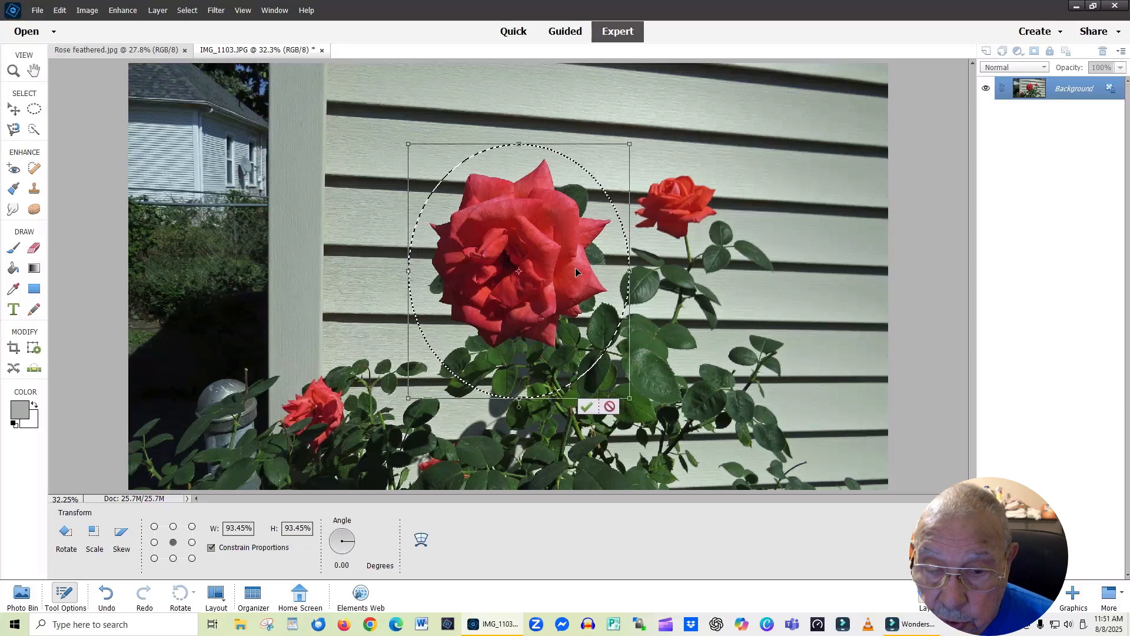
{"action": "key", "text": "Up"}
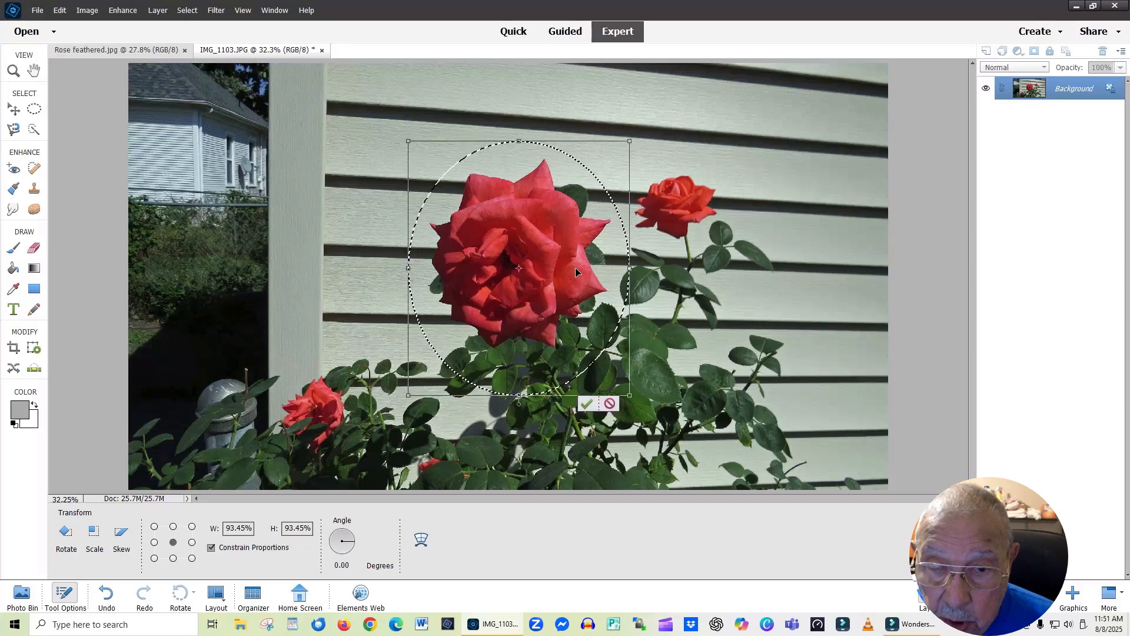
{"action": "left_click", "coordinate": [584, 404]}
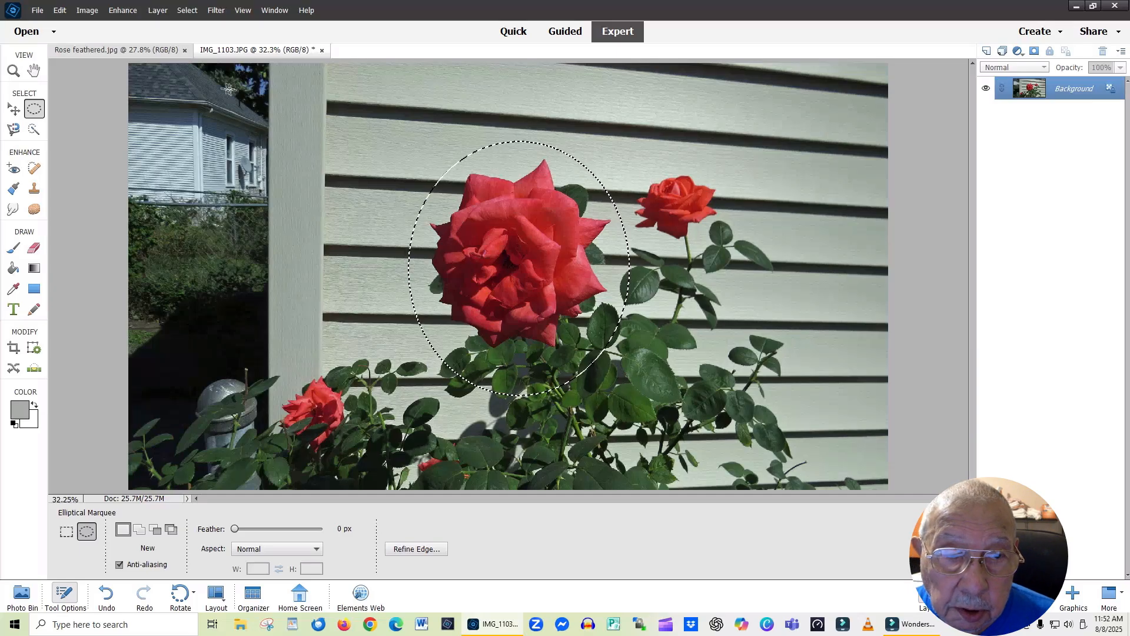
Feather the elliptical selection around the rose with a radius of 70 pixels.
{"action": "left_click", "coordinate": [188, 13]}
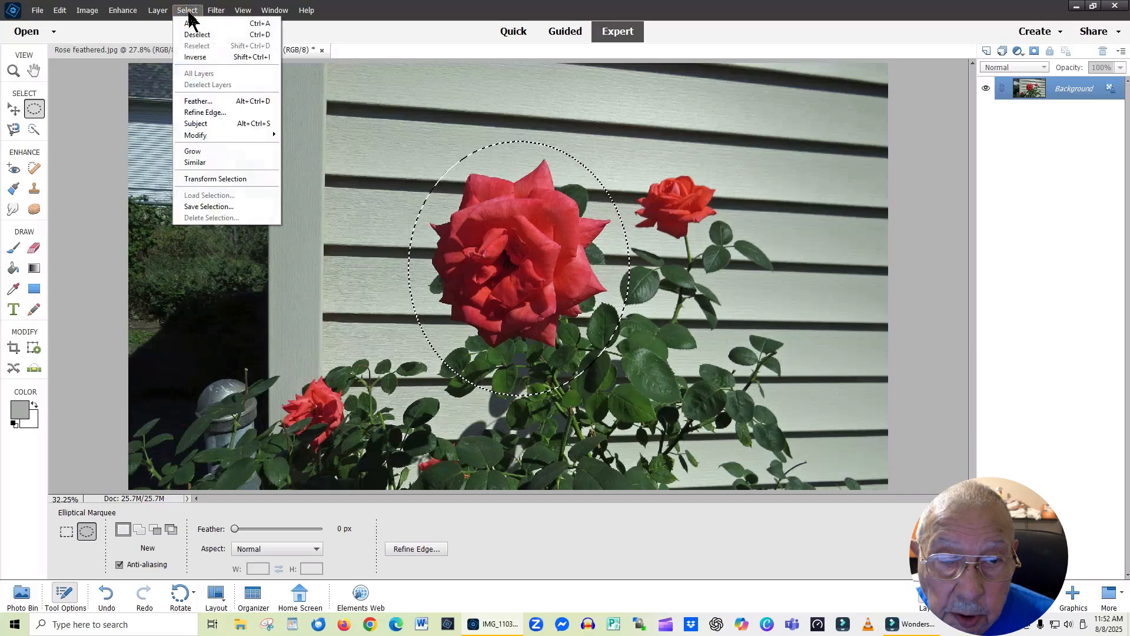
{"action": "left_click", "coordinate": [205, 100]}
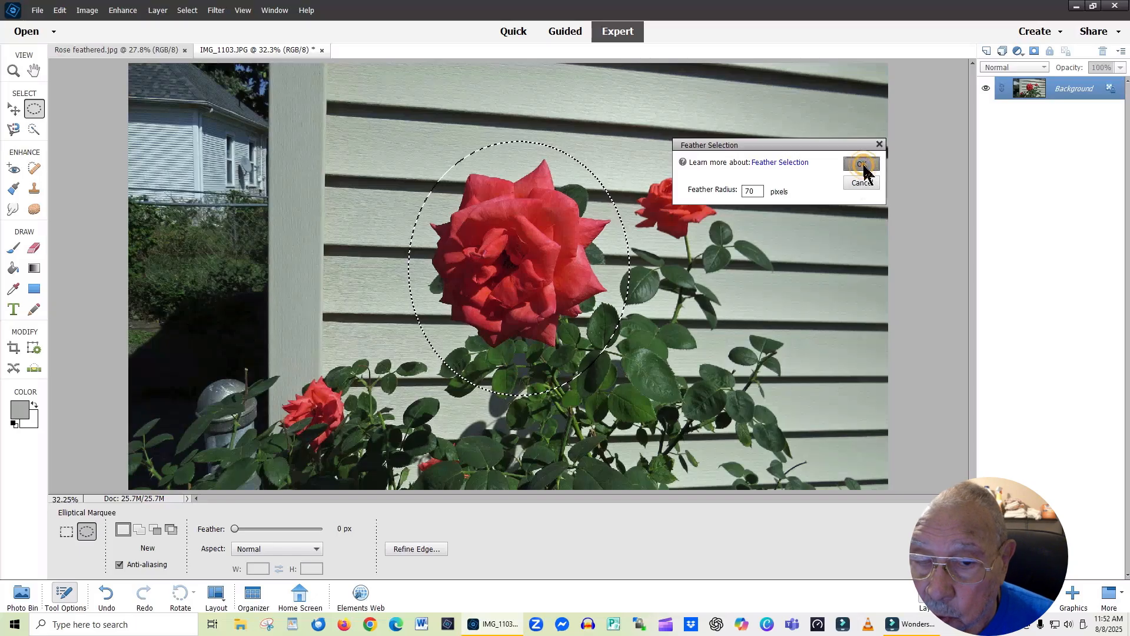
{"action": "left_click", "coordinate": [863, 165]}
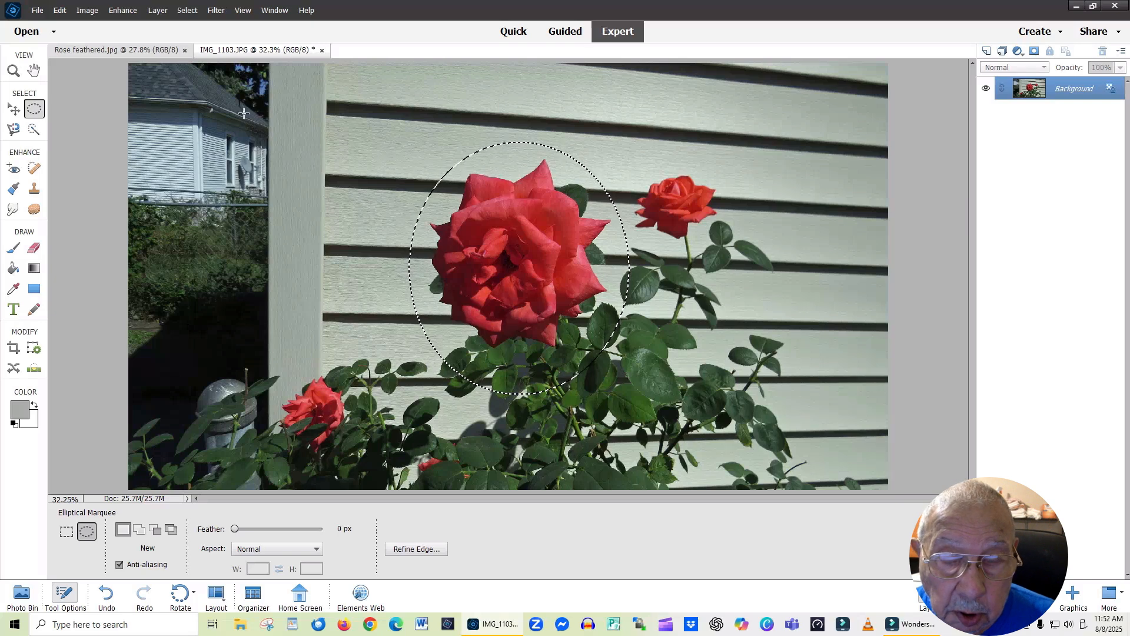
Invert the feathered selection and fill the area around the rose with White, Normal mode, at 100% opacity.
{"action": "left_click", "coordinate": [188, 13]}
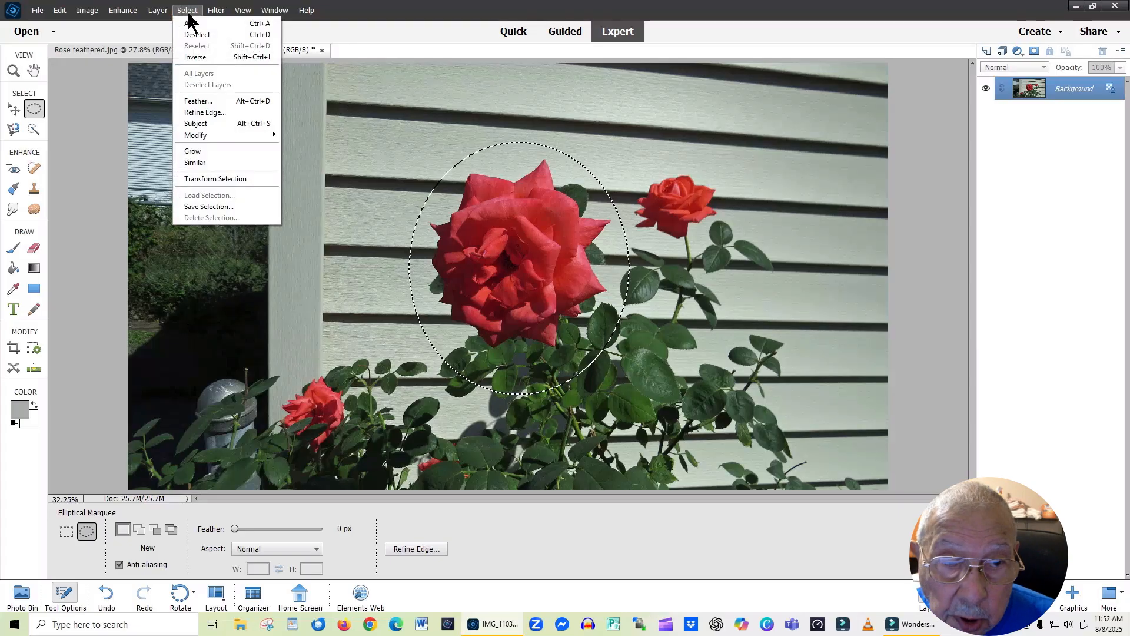
{"action": "left_click", "coordinate": [196, 57]}
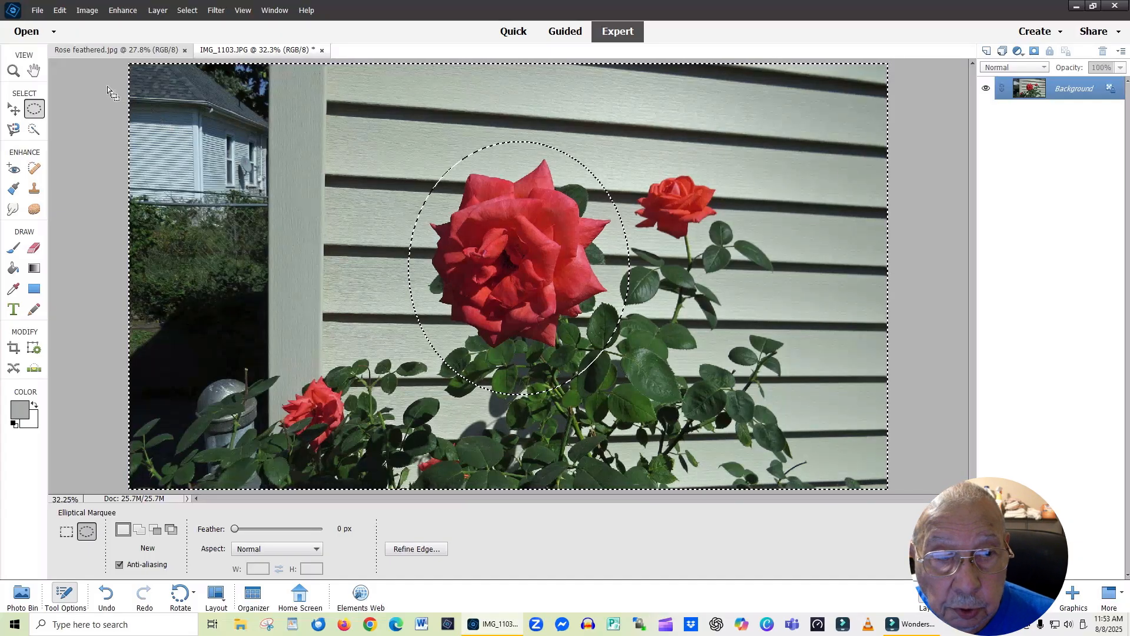
{"action": "left_click", "coordinate": [60, 12]}
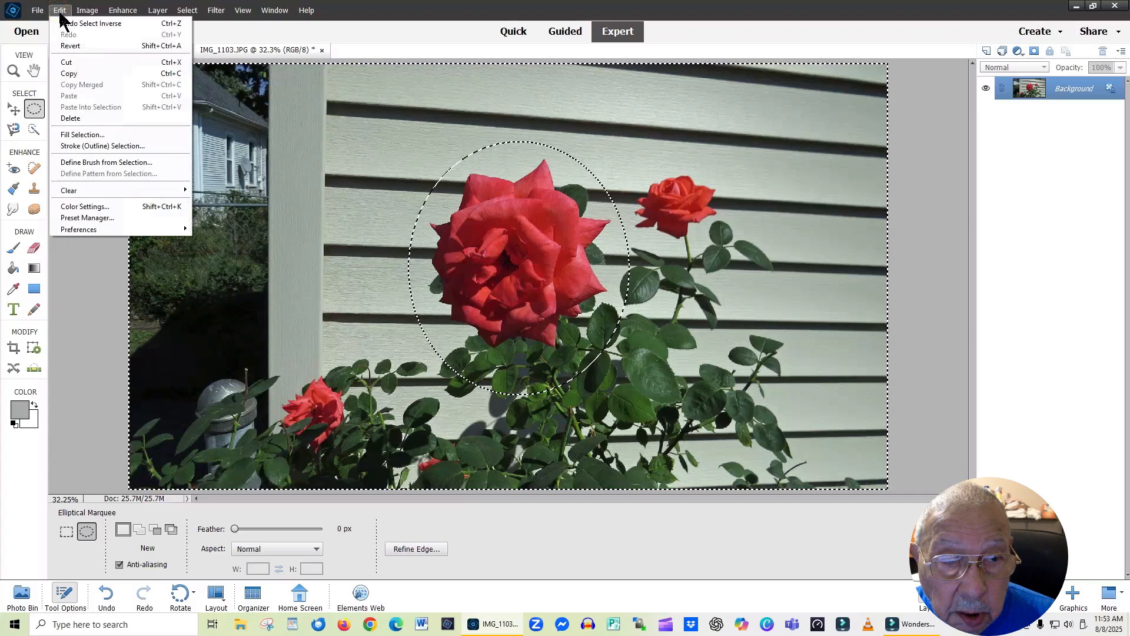
{"action": "left_click", "coordinate": [83, 137]}
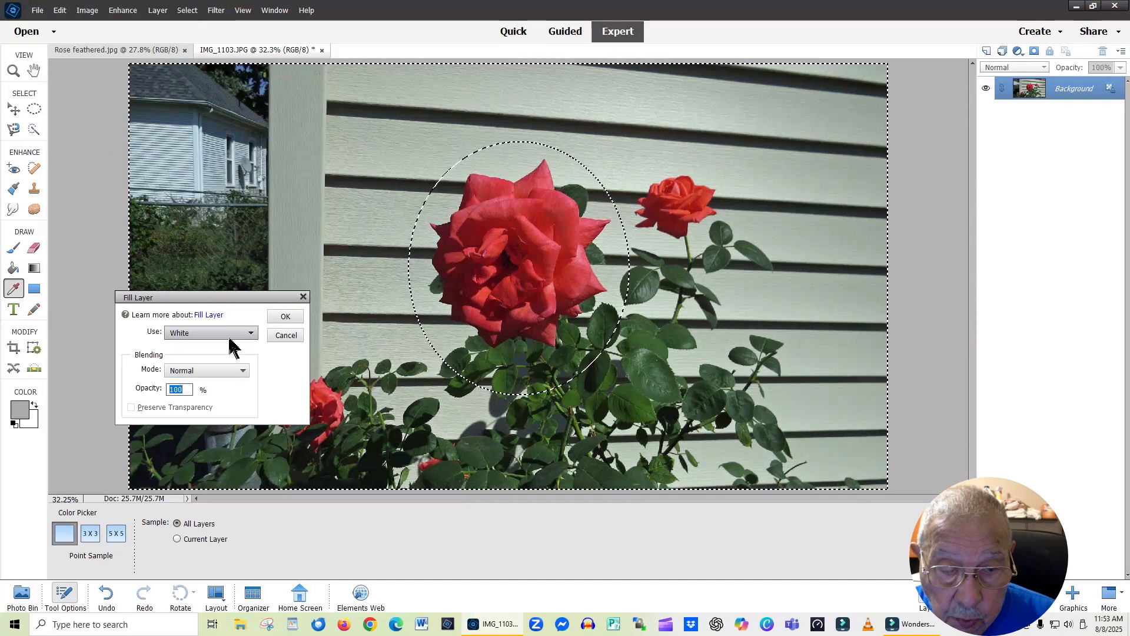
{"action": "left_click", "coordinate": [252, 334]}
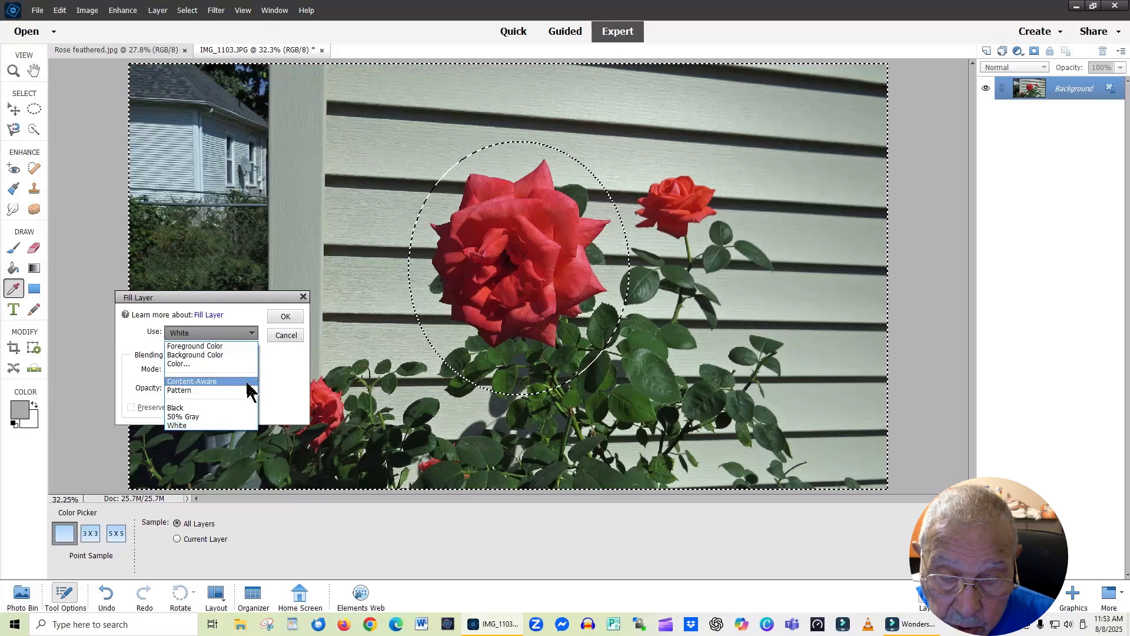
{"action": "left_click", "coordinate": [254, 426]}
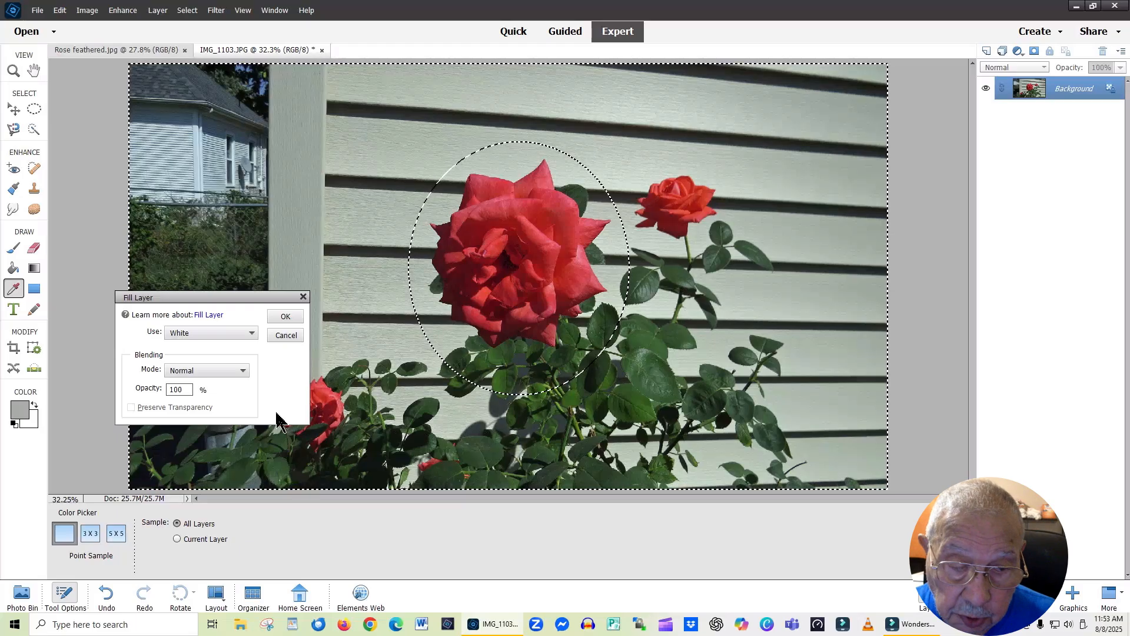
{"action": "left_click", "coordinate": [285, 317]}
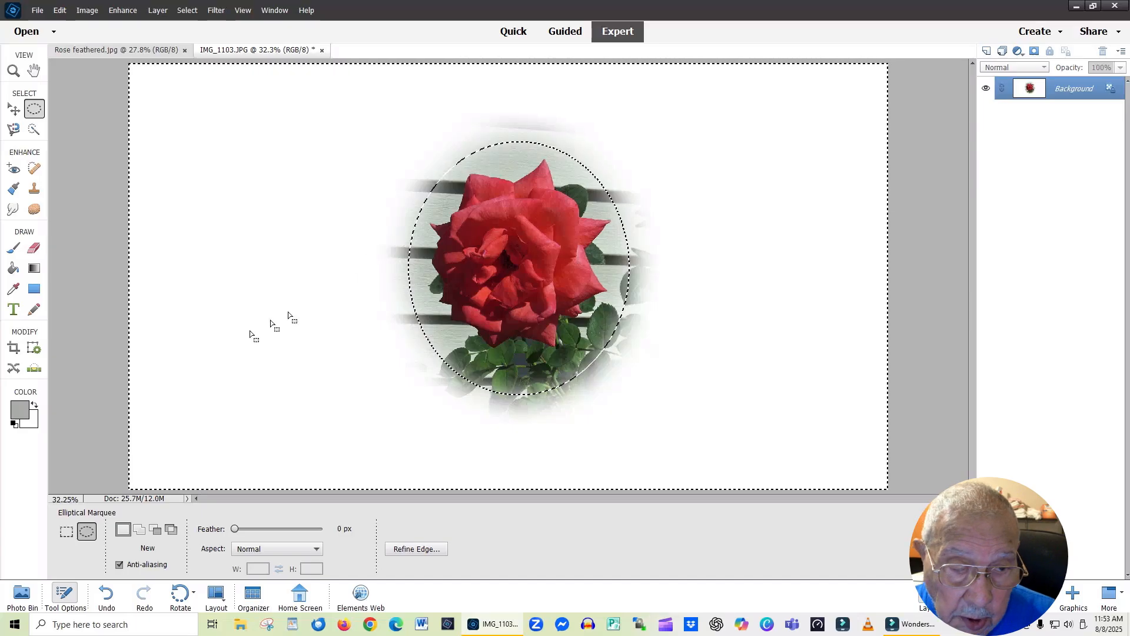
Crop the image with no ratio restriction to a nearly square frame around the feathered rose, leaving a white margin.
{"action": "left_click", "coordinate": [14, 349]}
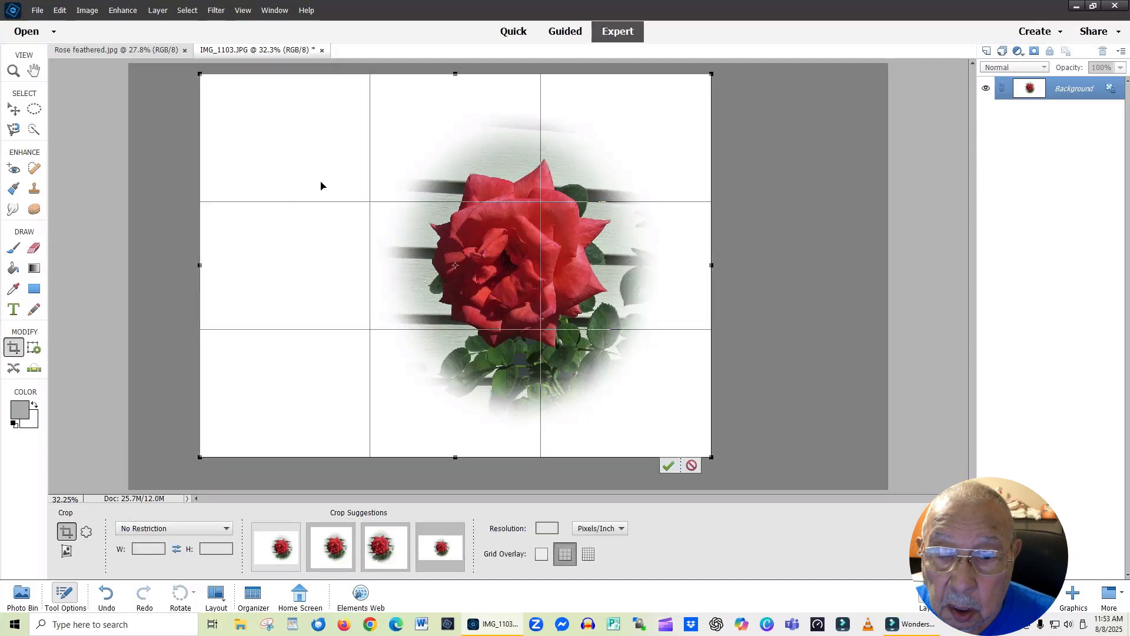
{"action": "left_click_drag", "start_coordinate": [456, 74], "coordinate": [456, 111]}
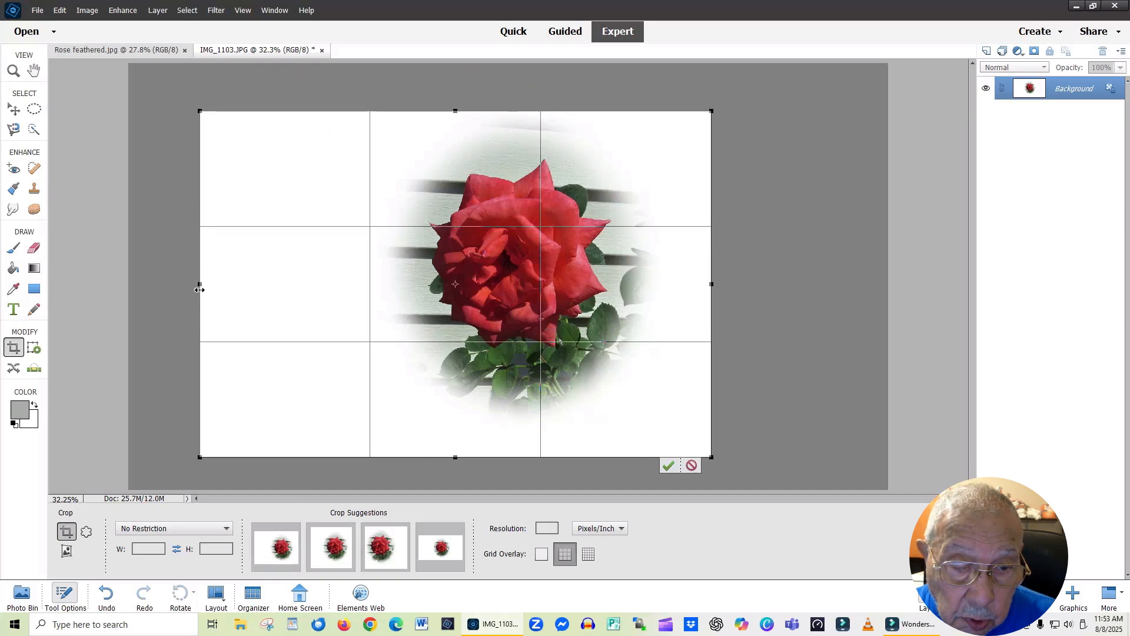
{"action": "left_click_drag", "start_coordinate": [220, 287], "coordinate": [352, 284]}
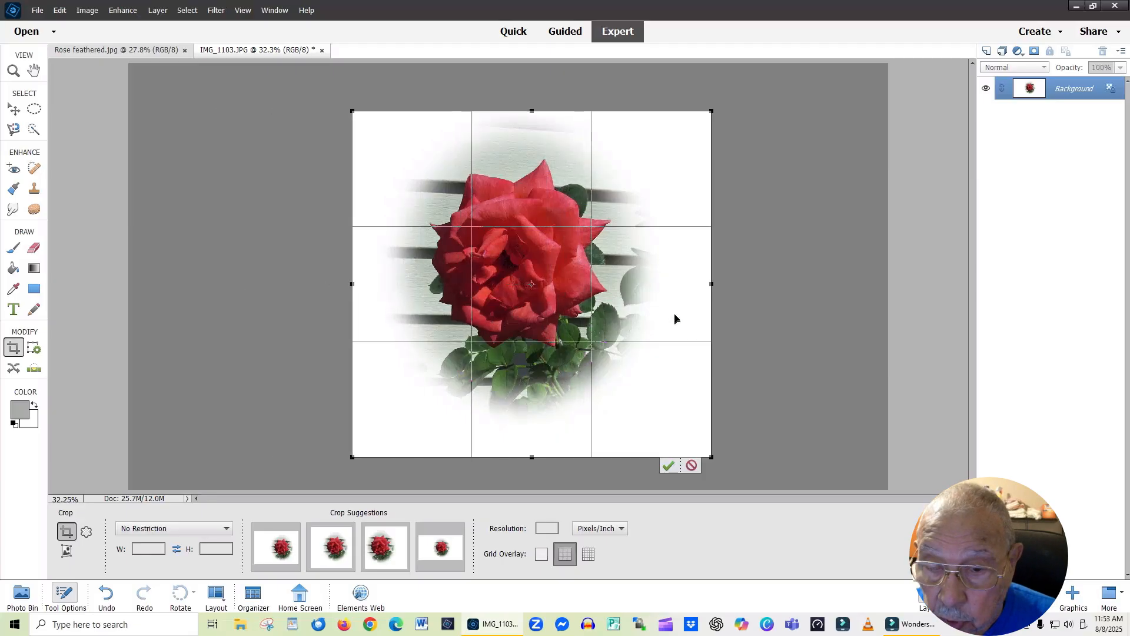
{"action": "left_click_drag", "start_coordinate": [712, 284], "coordinate": [700, 284]}
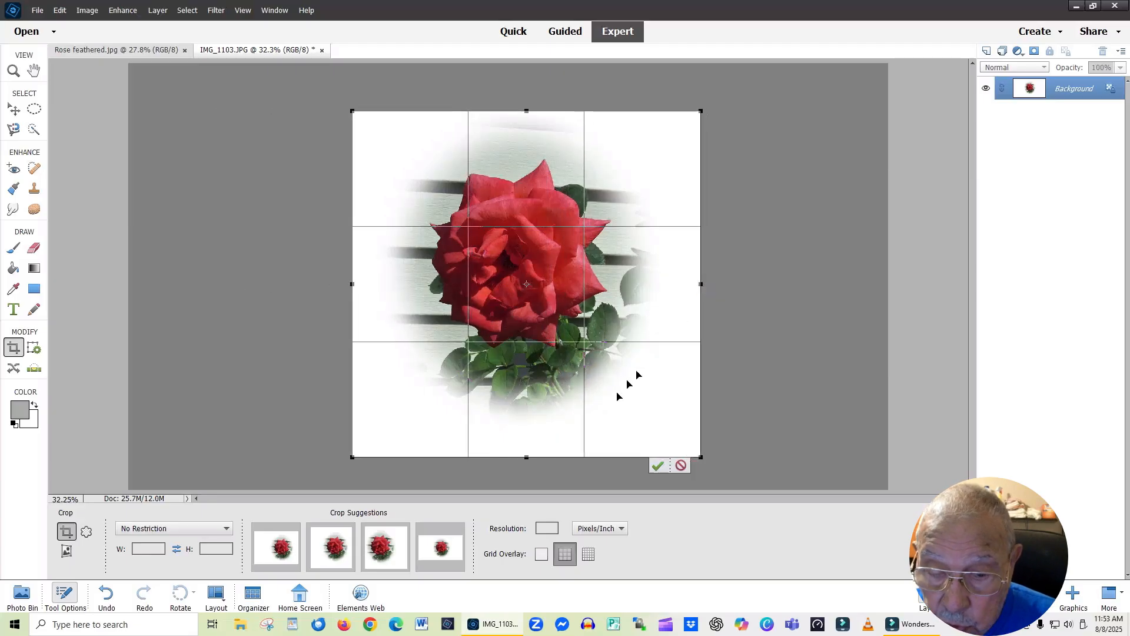
{"action": "left_click_drag", "start_coordinate": [526, 455], "coordinate": [527, 447]}
{"action": "mouse_move", "coordinate": [529, 302]}
{"action": "left_mouse_down"}
{"action": "mouse_move", "coordinate": [513, 305]}
{"action": "mouse_move", "coordinate": [524, 305]}
{"action": "left_mouse_up"}
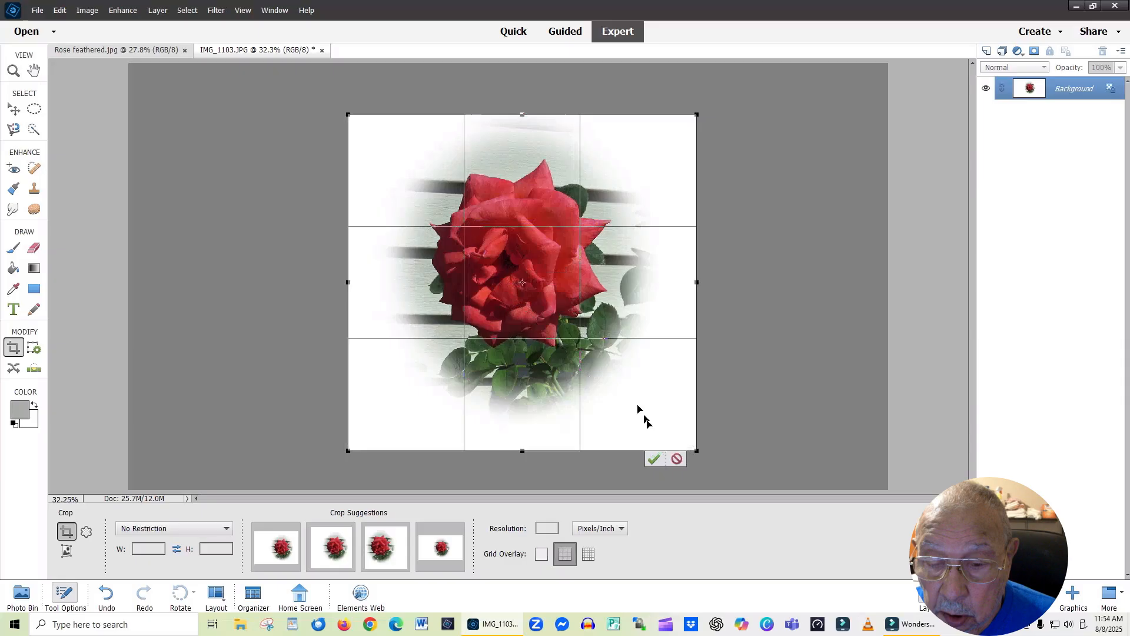
{"action": "left_click", "coordinate": [653, 458]}
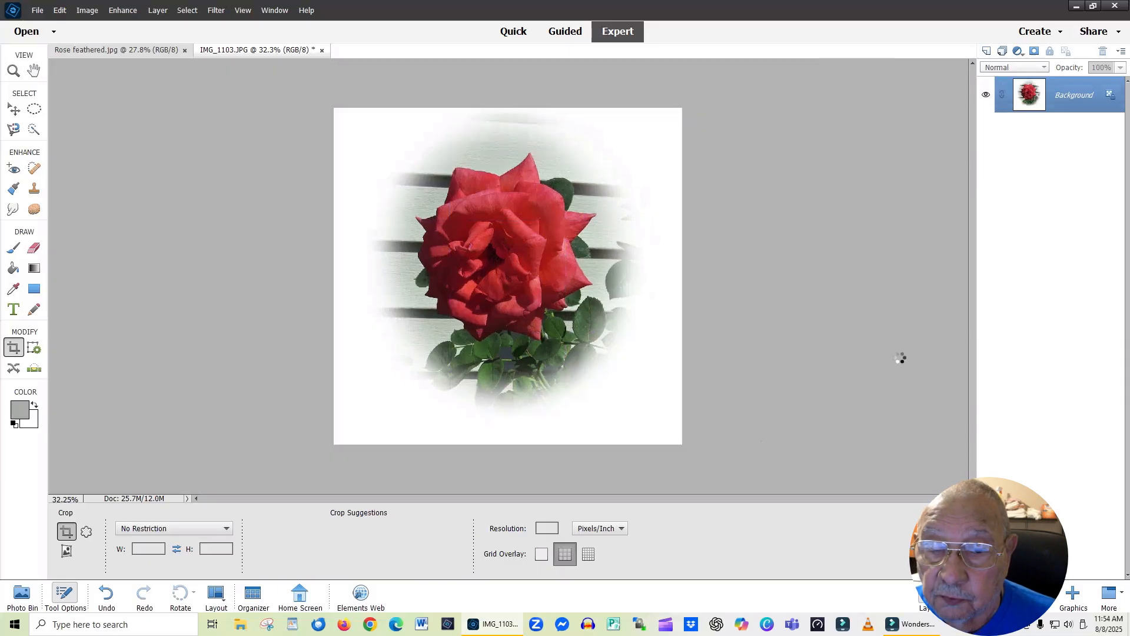